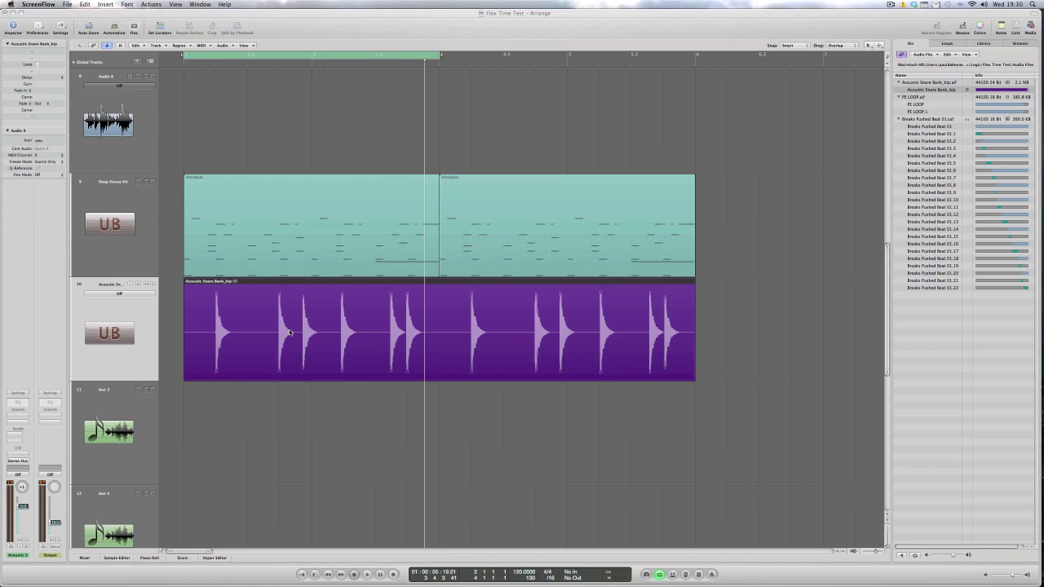
- Bring Logic Pro to the front and show flex editing in the arrangement
click(295, 346)
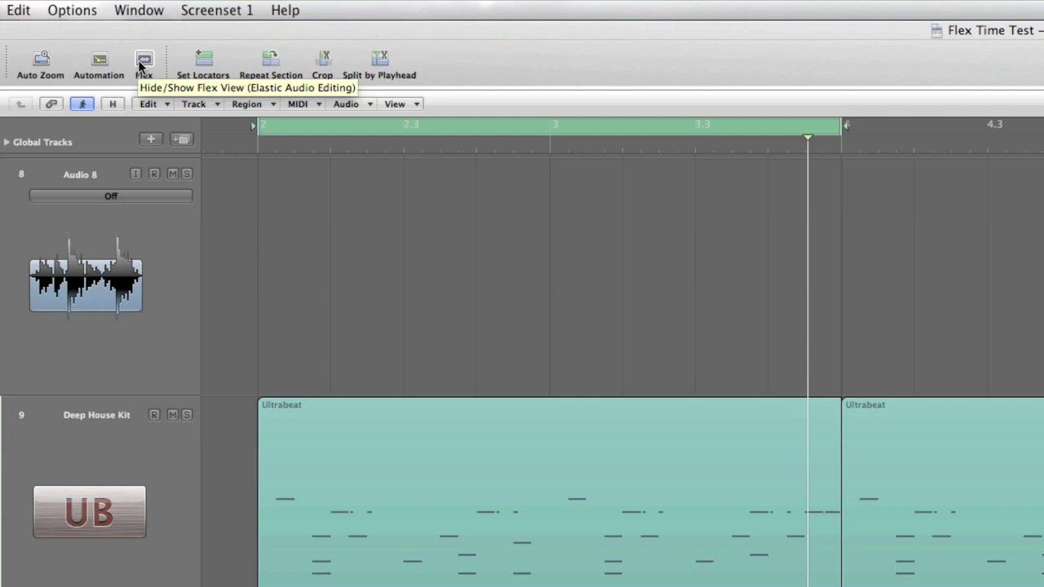
click(140, 65)
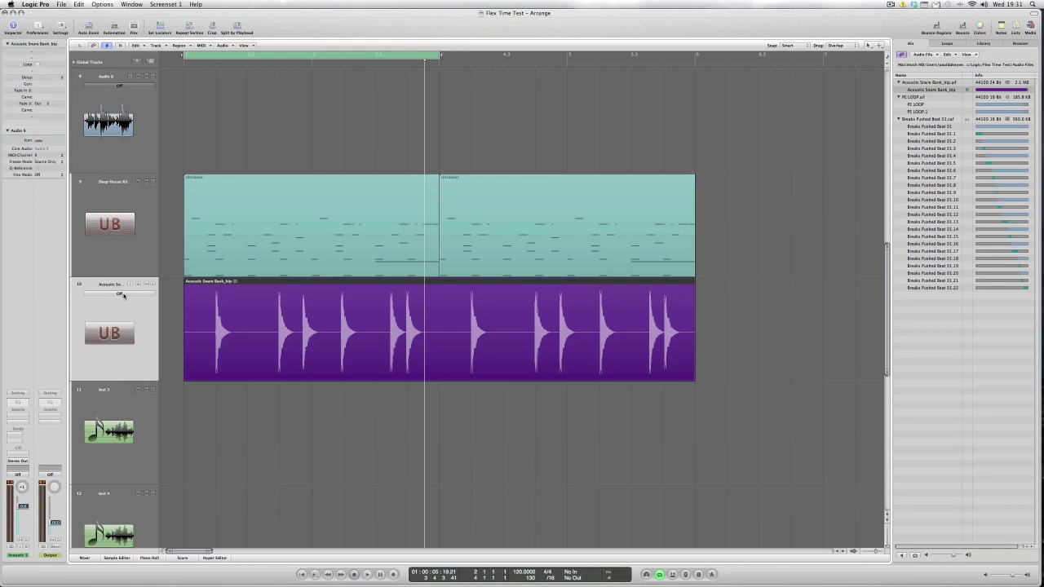
- Open the flex mode choices for the Acoustic Snare Bank_bip track
click(122, 295)
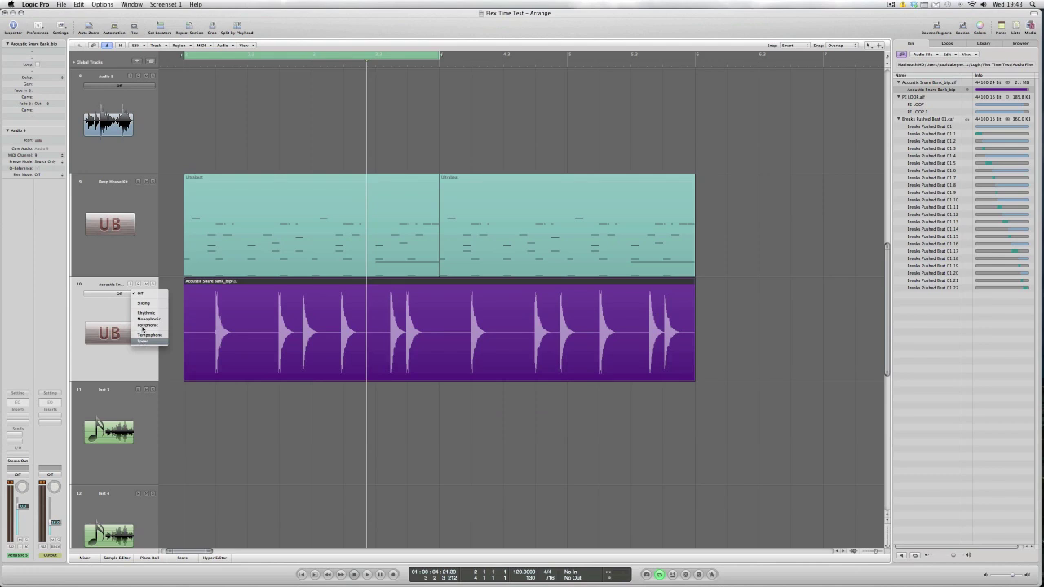
click(143, 302)
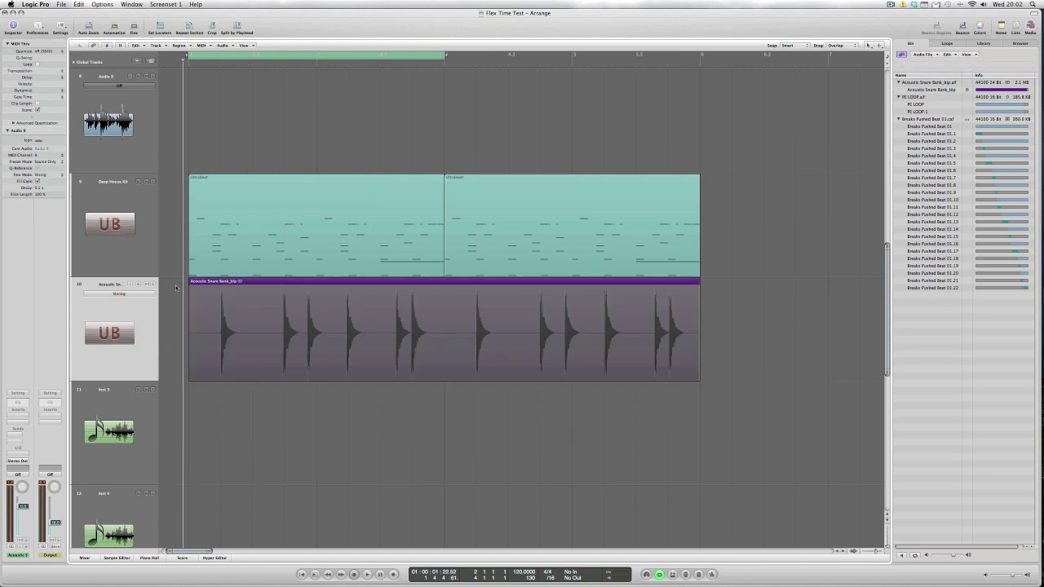
key(space)
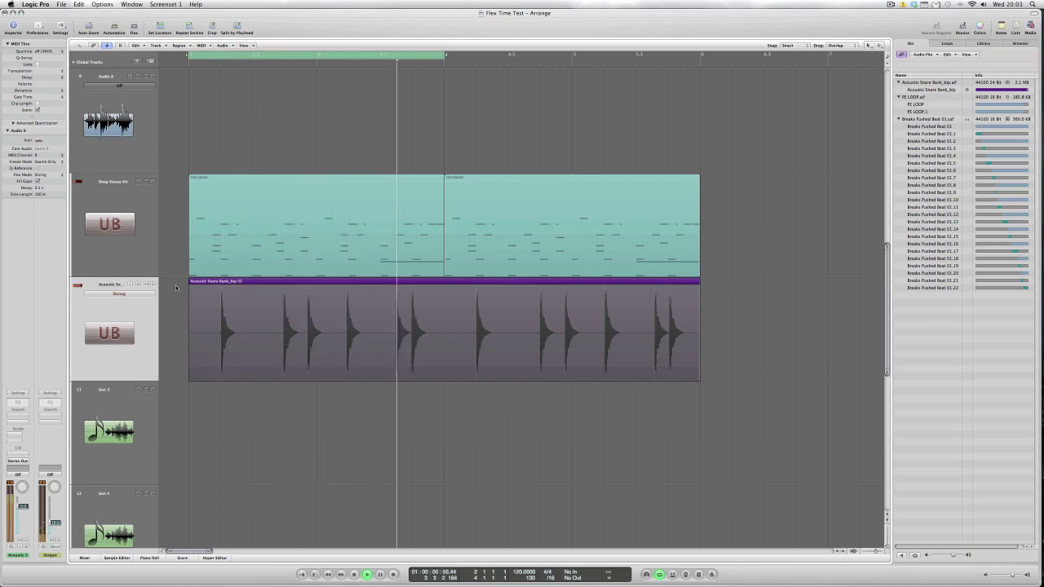
key(space)
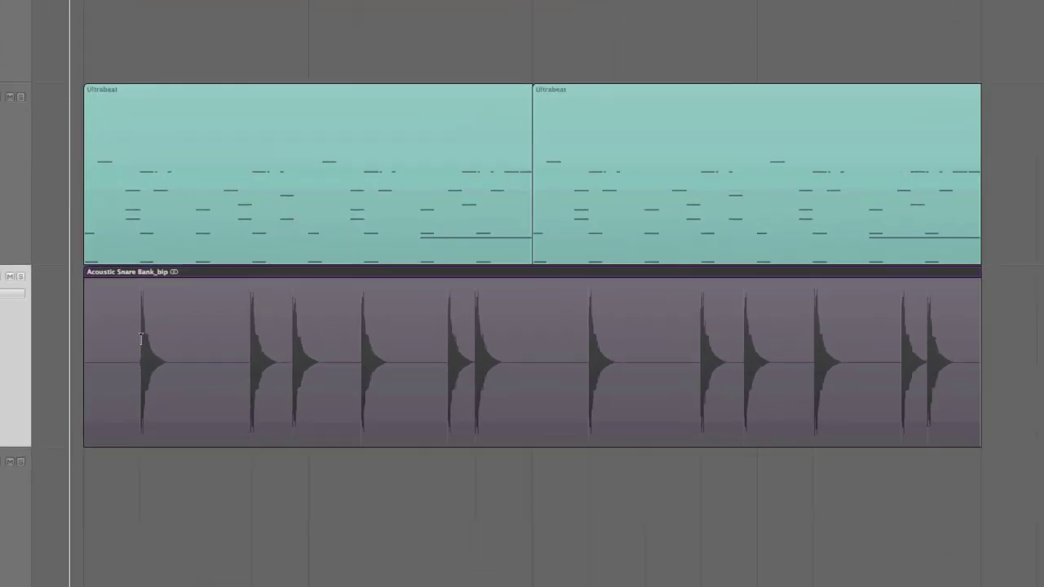
- Add flex markers on six snare hits in the Acoustic Snare Bank_bip region
click(221, 319)
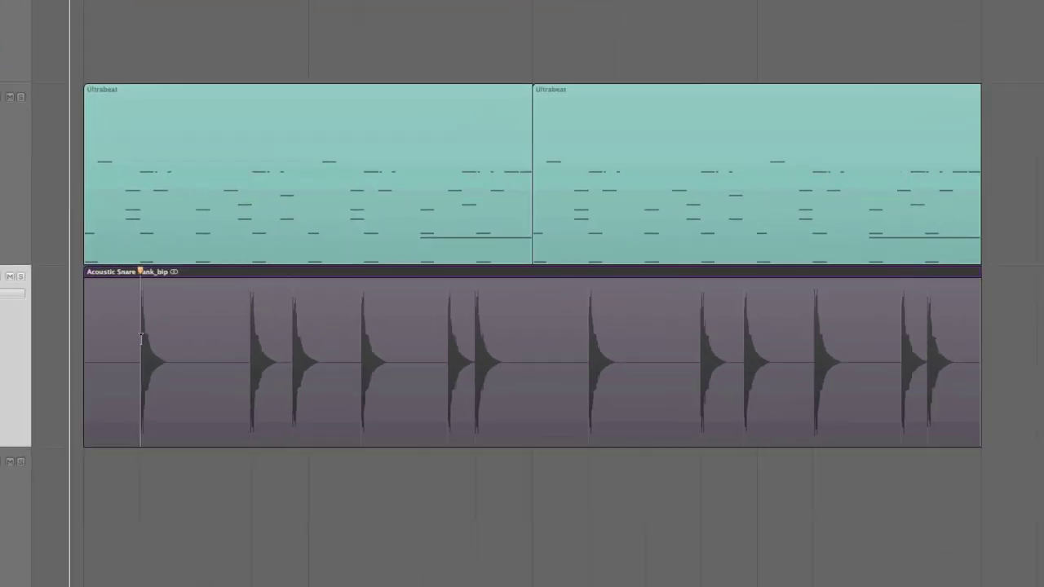
click(250, 351)
click(293, 354)
click(362, 359)
click(447, 360)
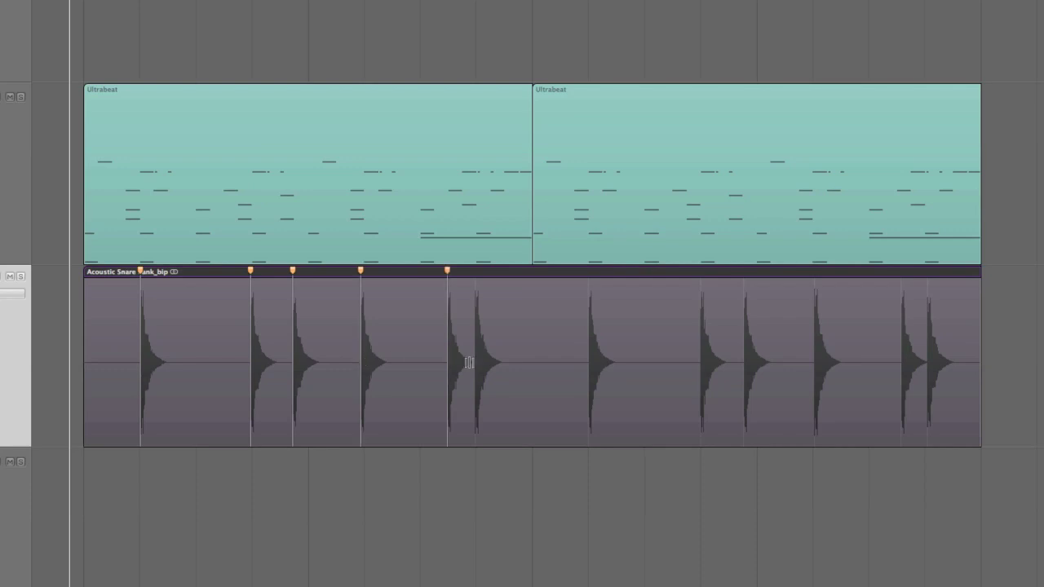
click(476, 360)
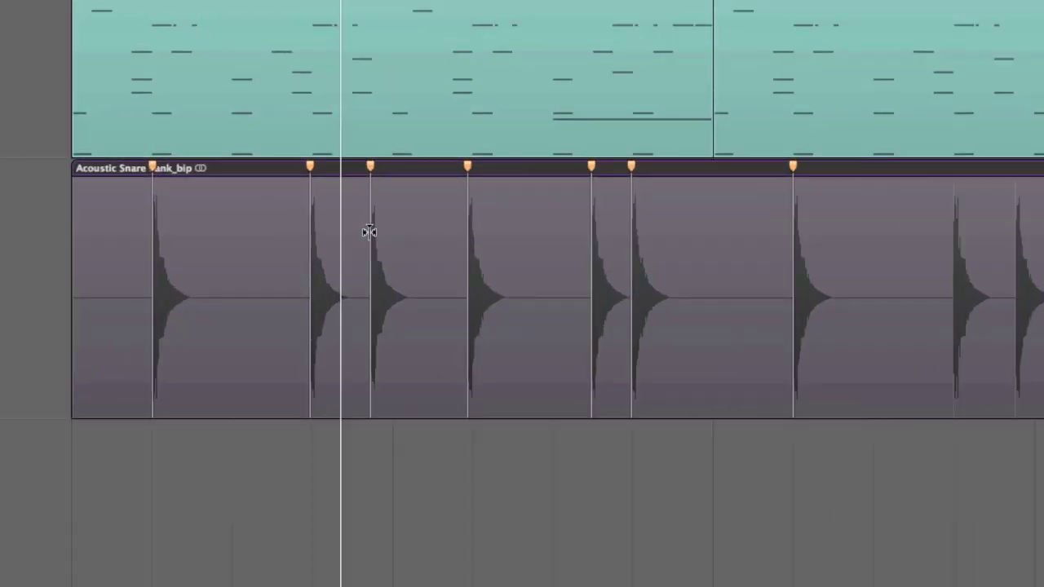
- Drag four snare flex markers onto the beat grid, then mark the first snare hit
drag(369, 232, 334, 238)
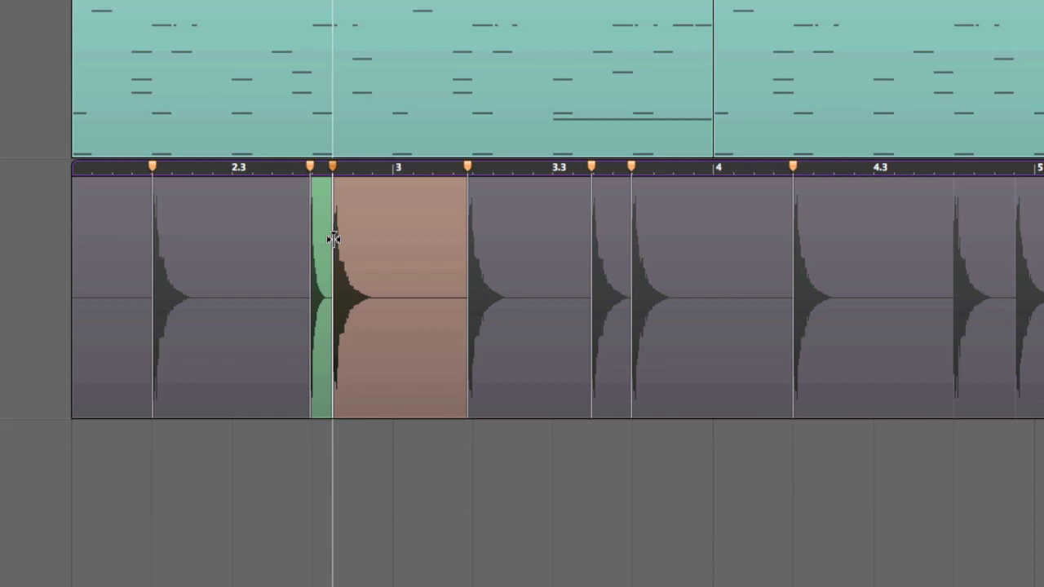
drag(333, 238, 429, 233)
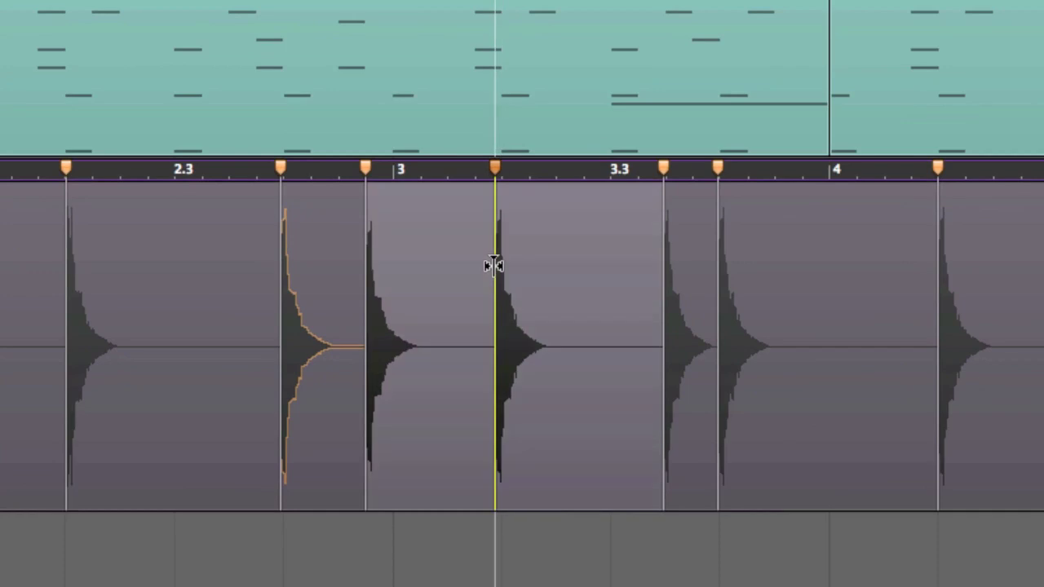
drag(493, 265, 501, 263)
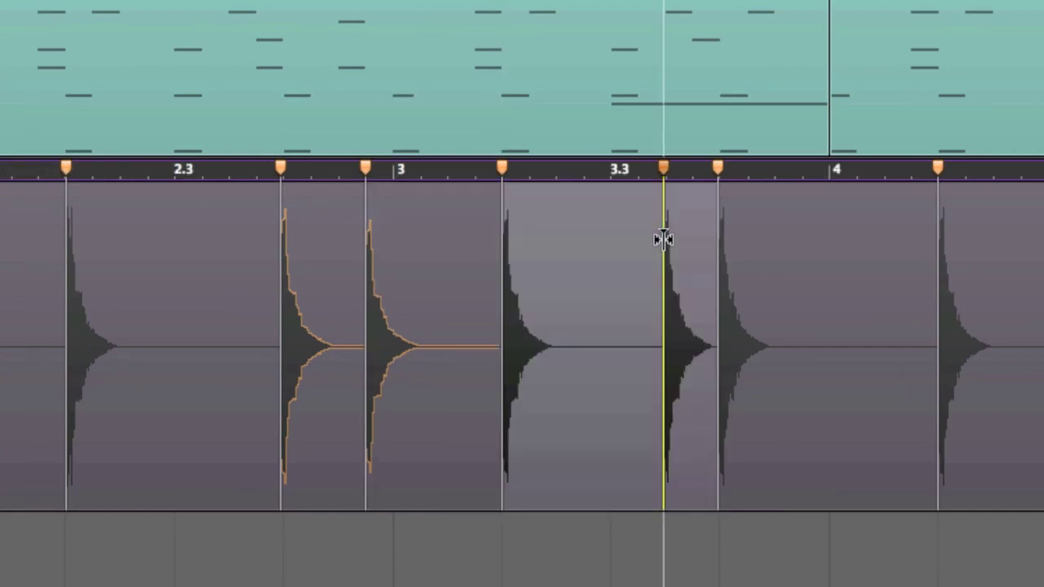
drag(663, 238, 718, 247)
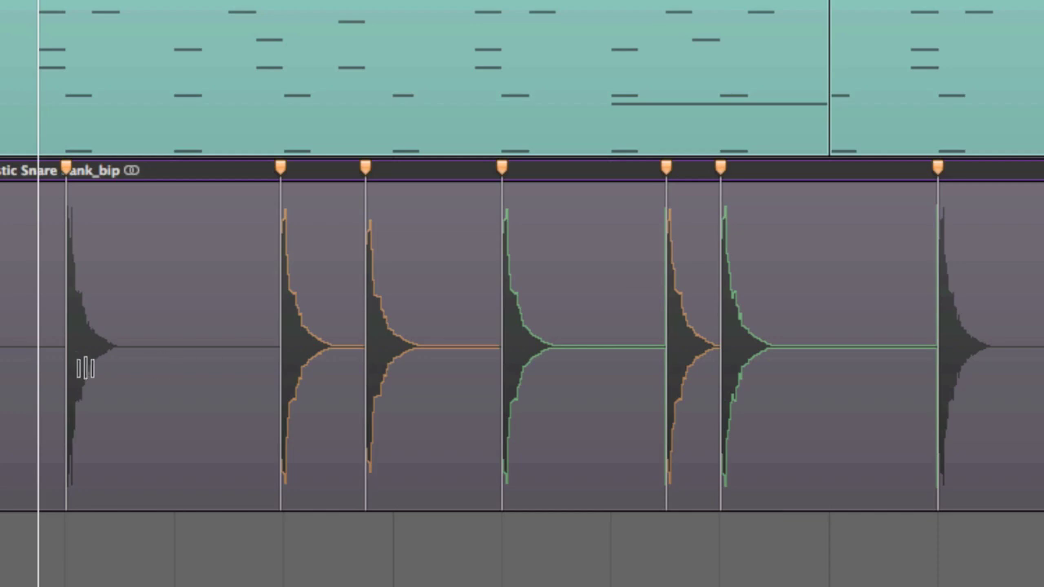
click(64, 352)
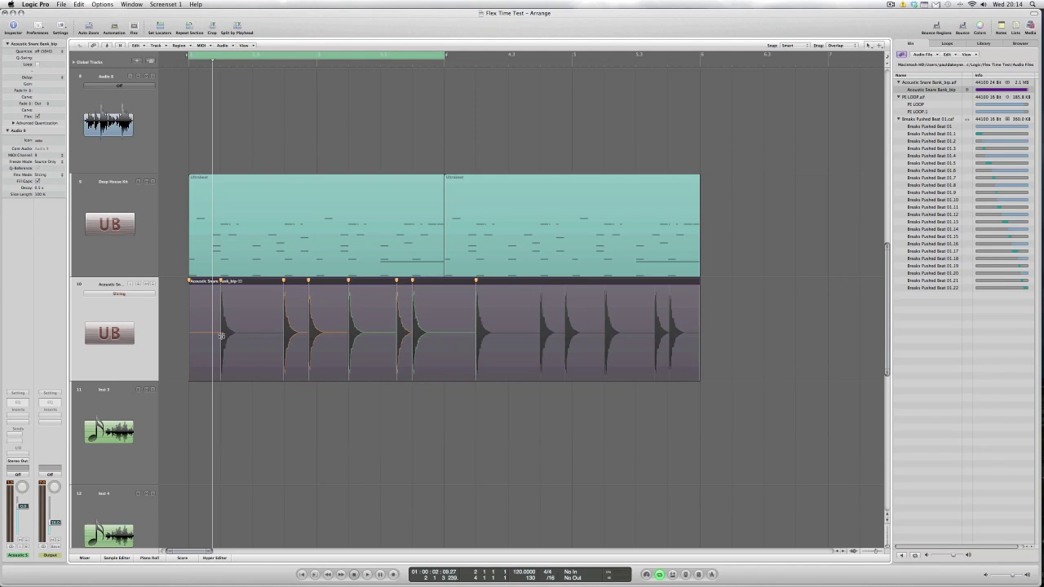
- Play the tightened snare with the drums from its first hit
click(221, 335)
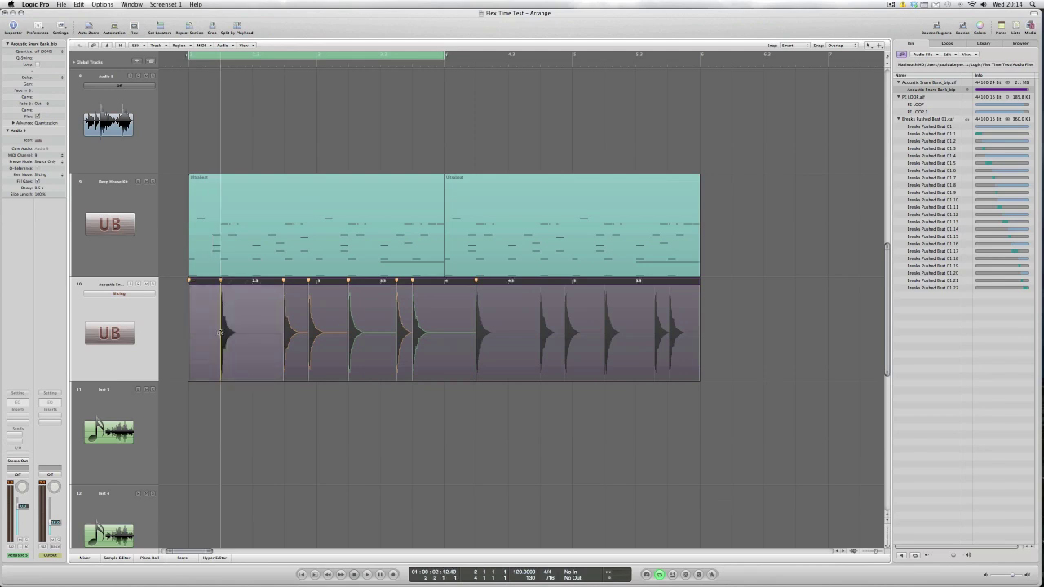
key(space)
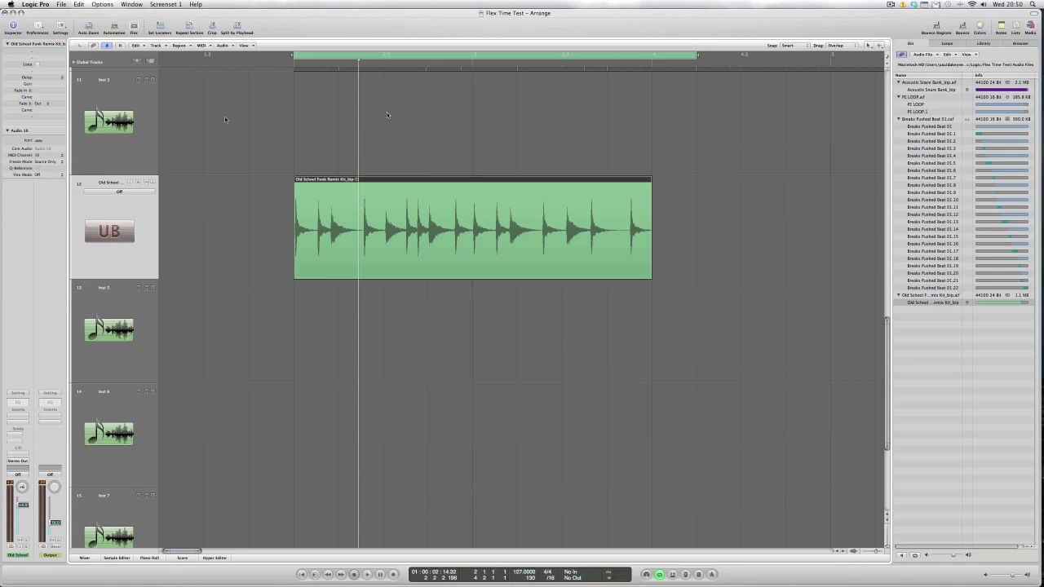
- Cycle the Old School Funk region, set its track to Slicing flex mode, and play it
key(u)
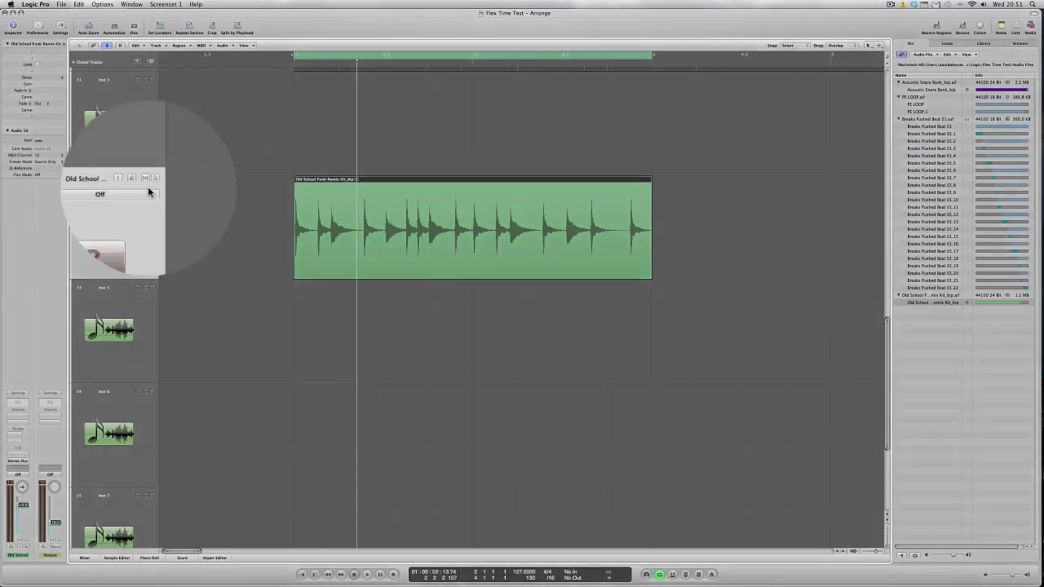
click(125, 192)
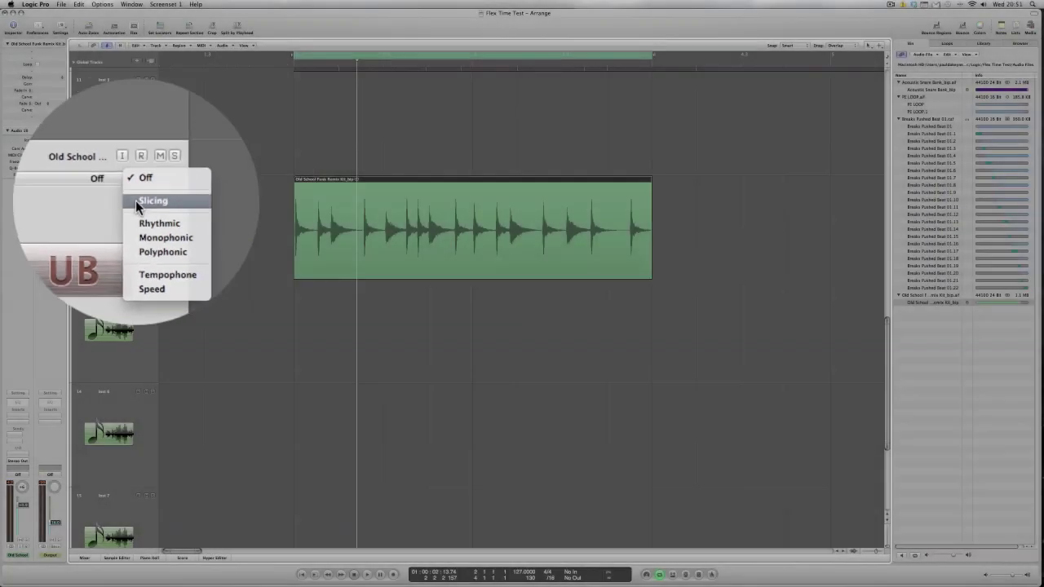
click(135, 202)
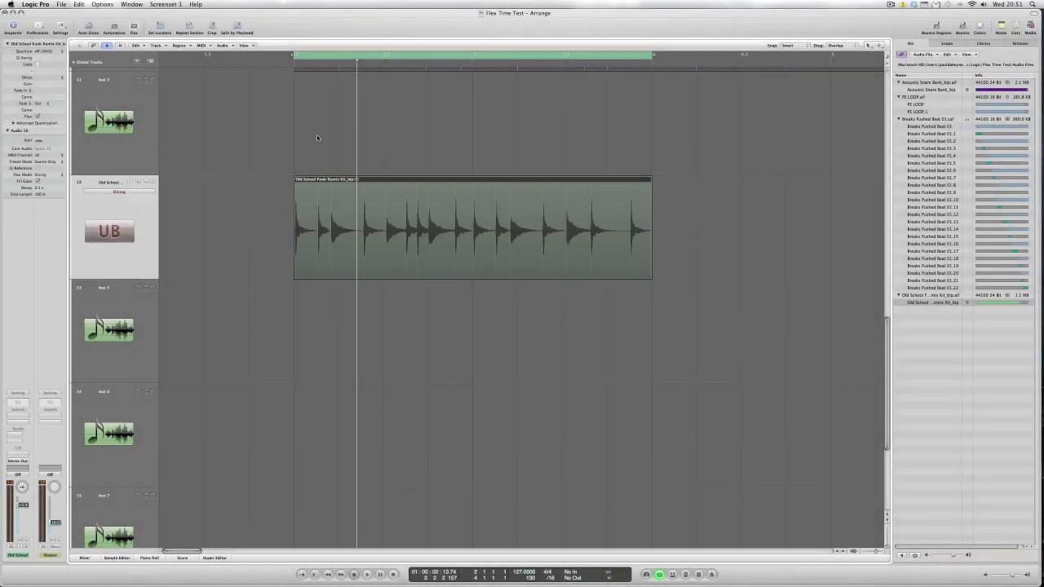
key(space)
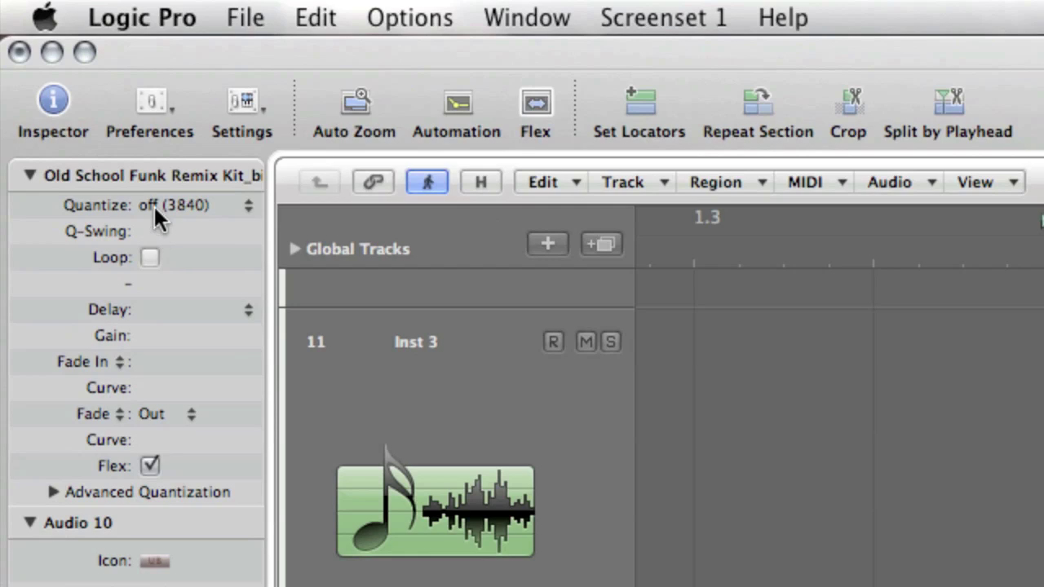
- Quantize the Old School Funk Remix Kit_bip region to 1/16-Note in the Inspector
click(44, 50)
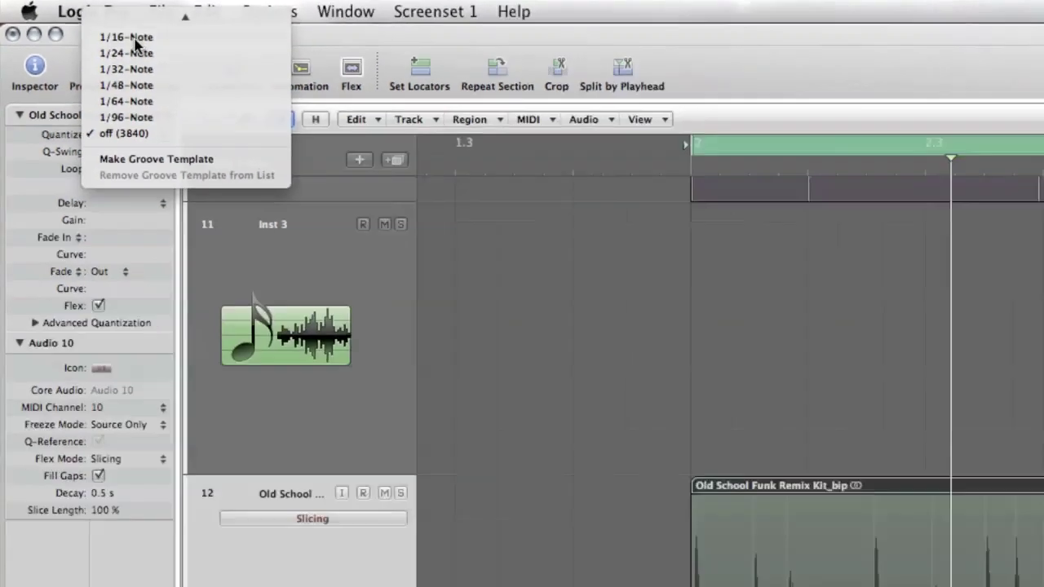
click(205, 55)
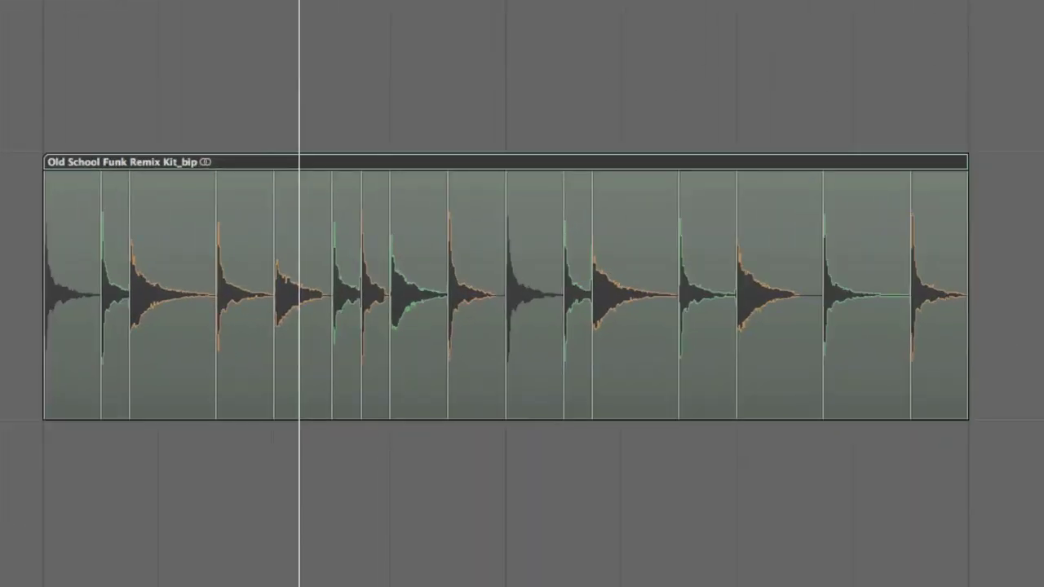
- Replay the quantized drum loop from its start
key(space)
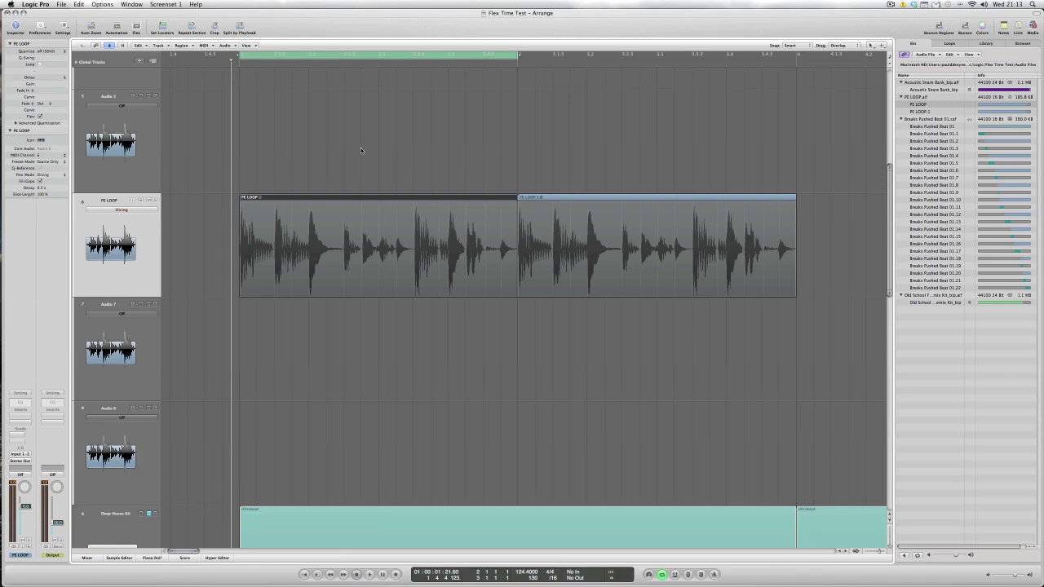
- Audition the PE LOOP regions, then make a groove template from them and check the quantize list
key(space)
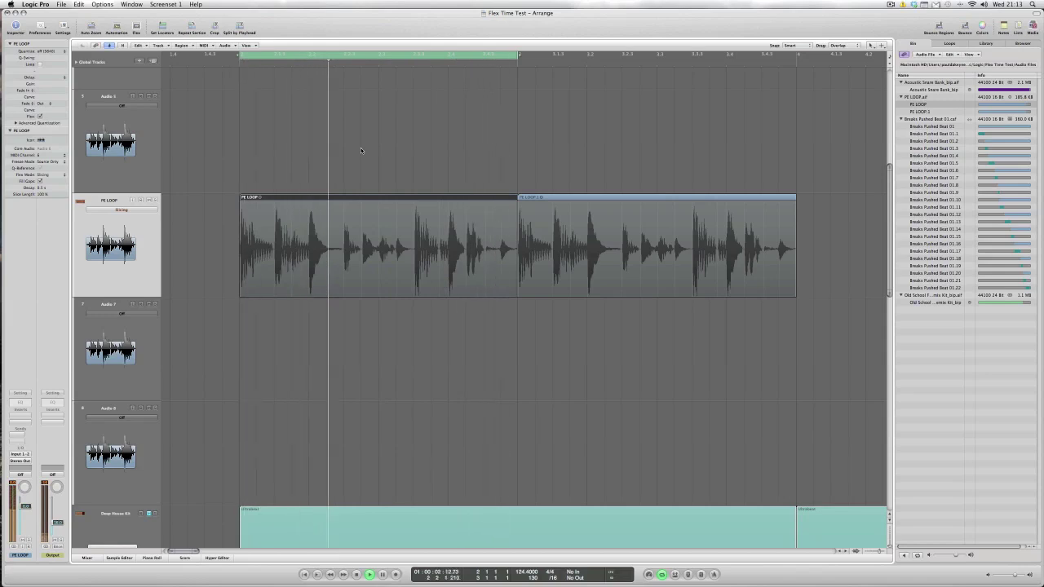
key(space)
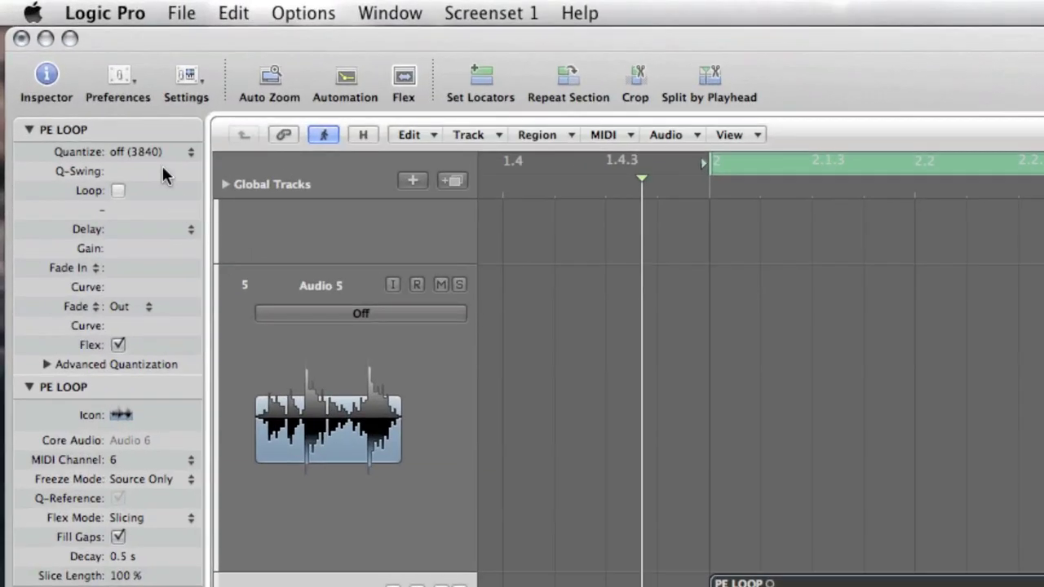
click(145, 151)
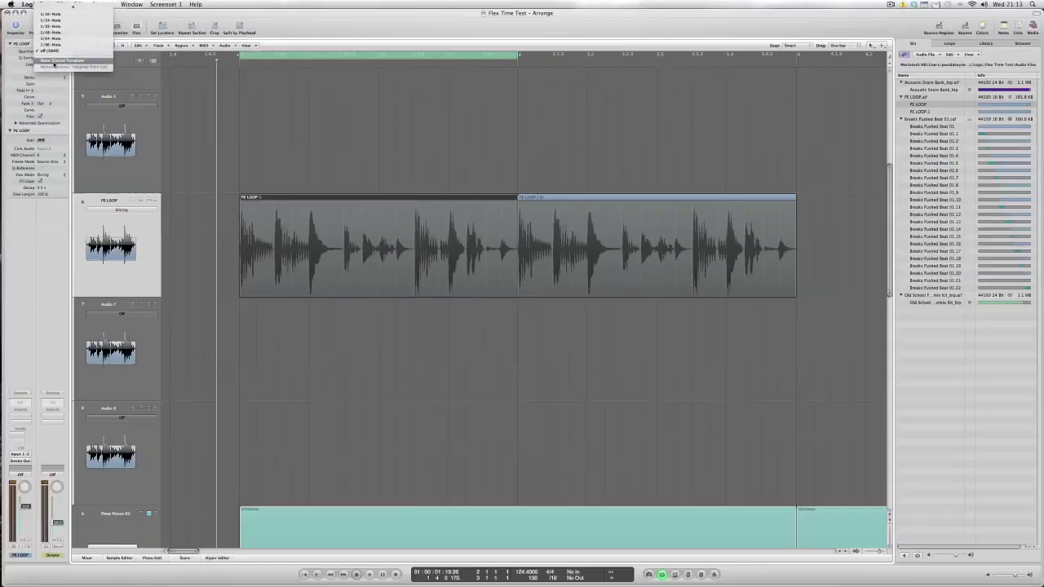
click(158, 183)
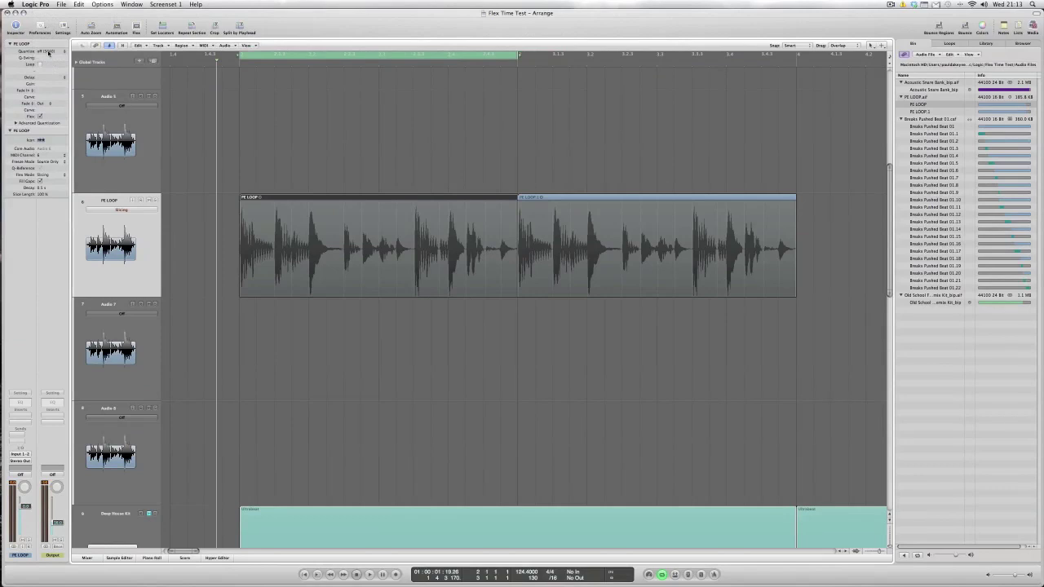
click(47, 51)
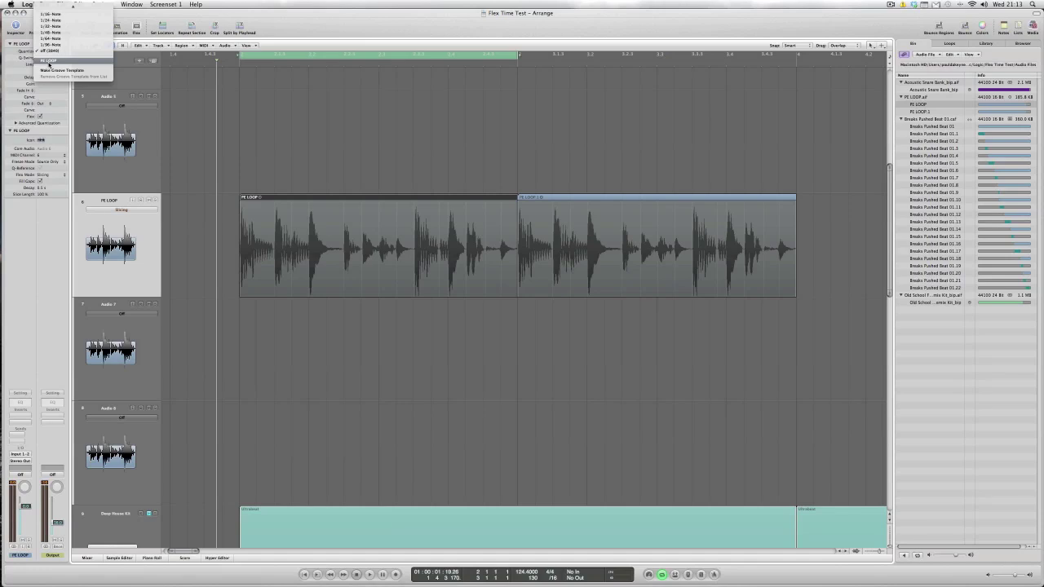
click(227, 103)
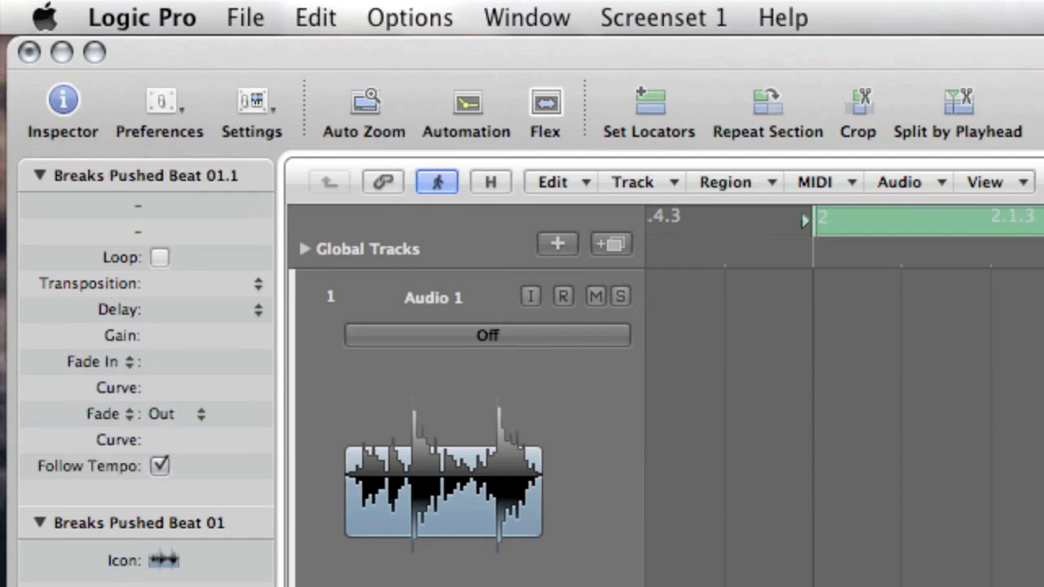
- Set the Breaks Pushed Beat 01.1 slice's fade-in to Speed Up and fade-out to Slow Down
click(114, 364)
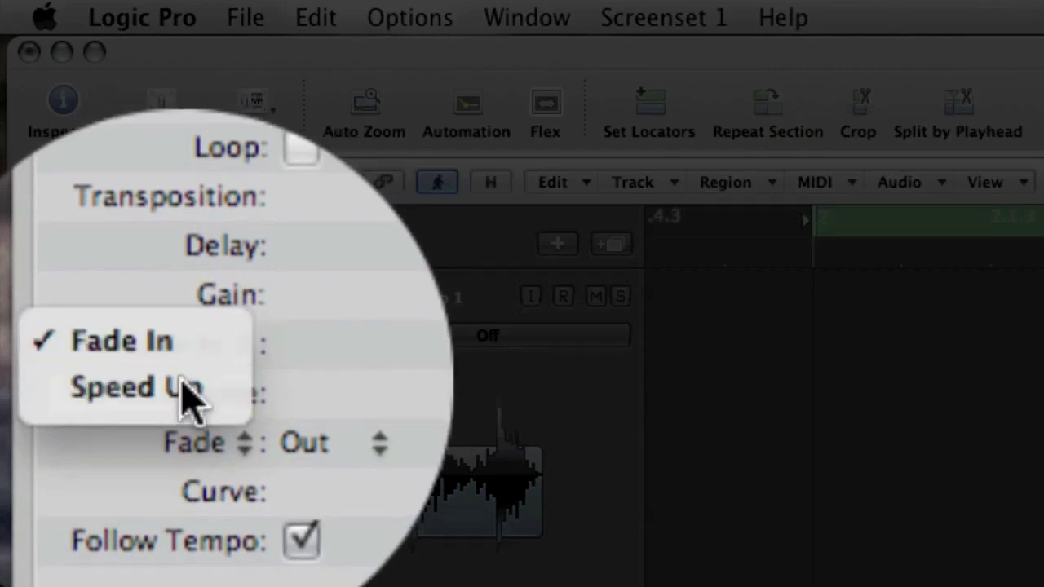
click(187, 397)
click(178, 413)
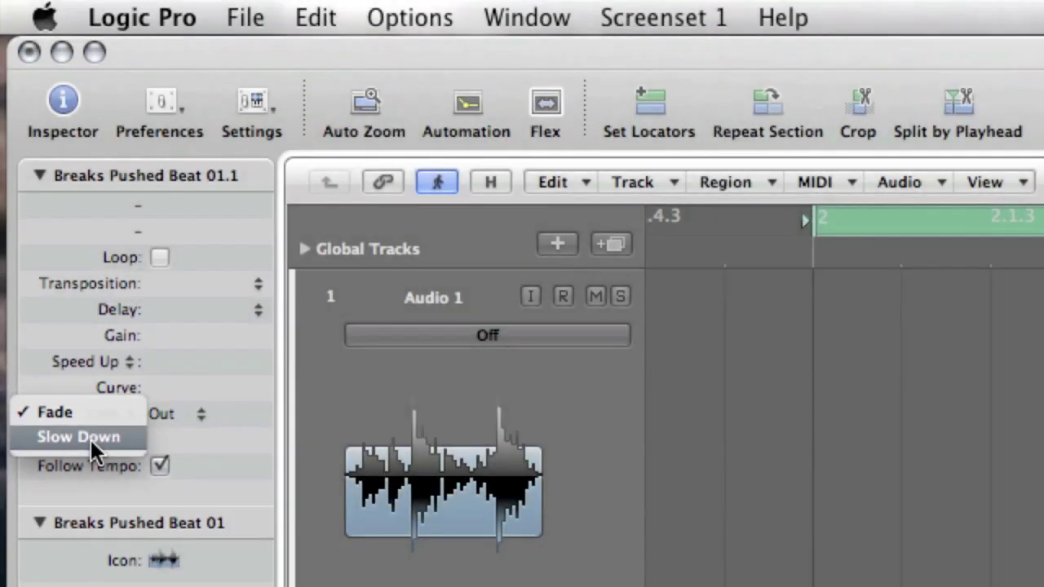
click(91, 440)
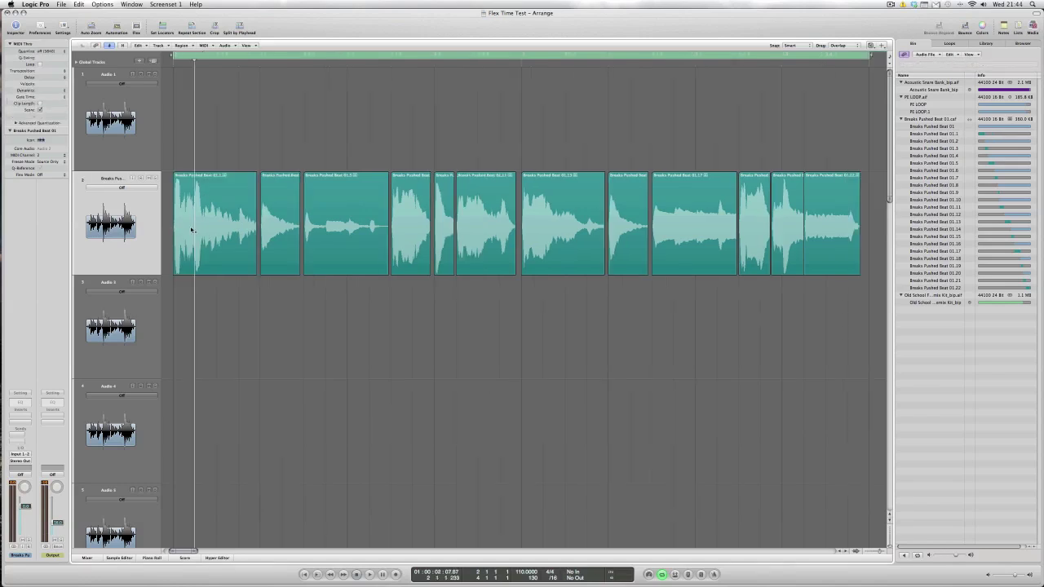
- Drag tape-style slow-down fades over every Breaks Pushed Beat slice, then play and stop to audition them
mouse_move(191, 228)
mouse_down()
mouse_move(368, 234)
mouse_move(389, 254)
mouse_move(454, 246)
mouse_move(468, 228)
mouse_move(813, 228)
mouse_up()
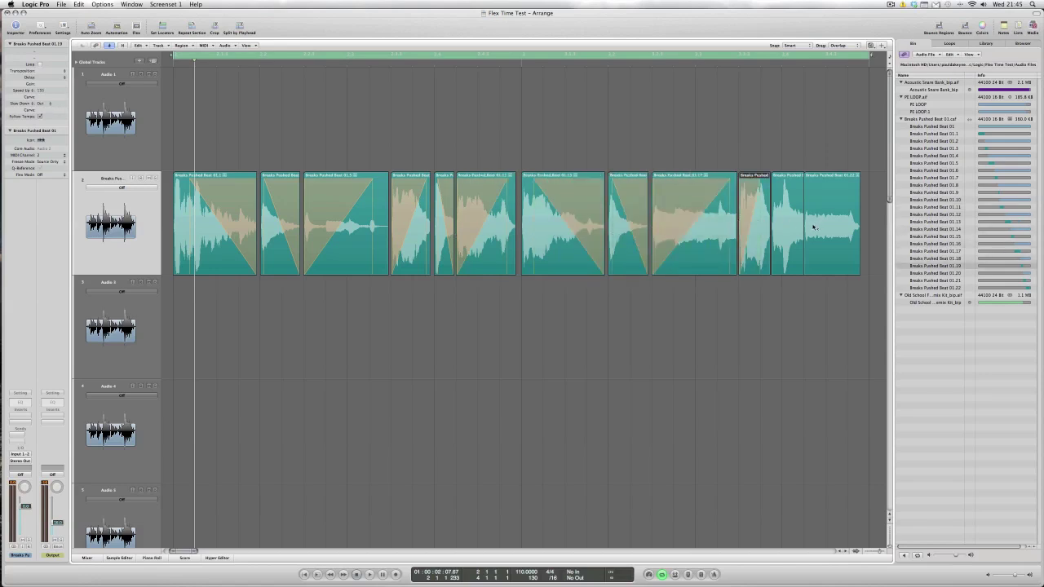
key(space)
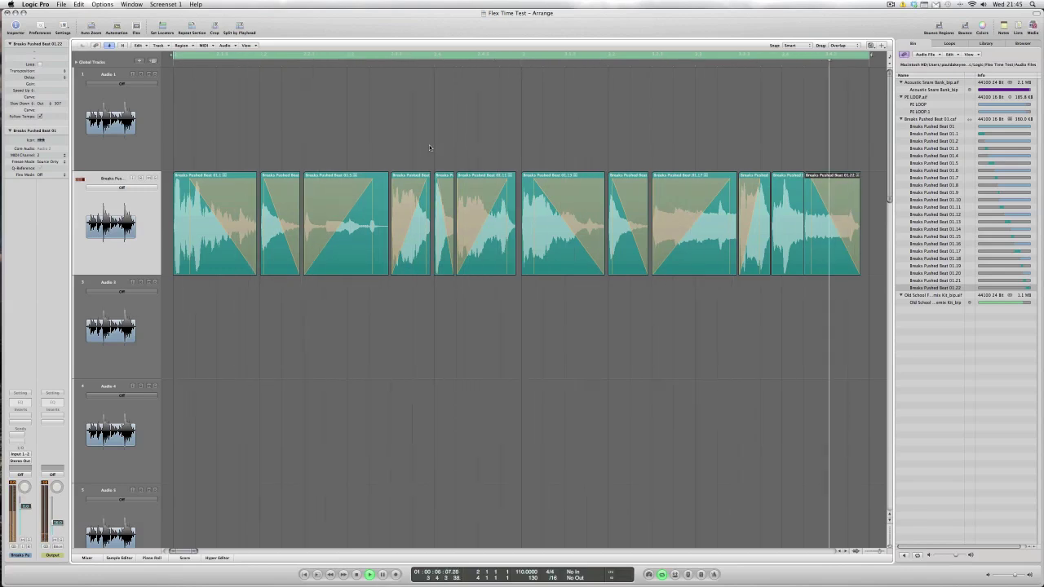
key(space)
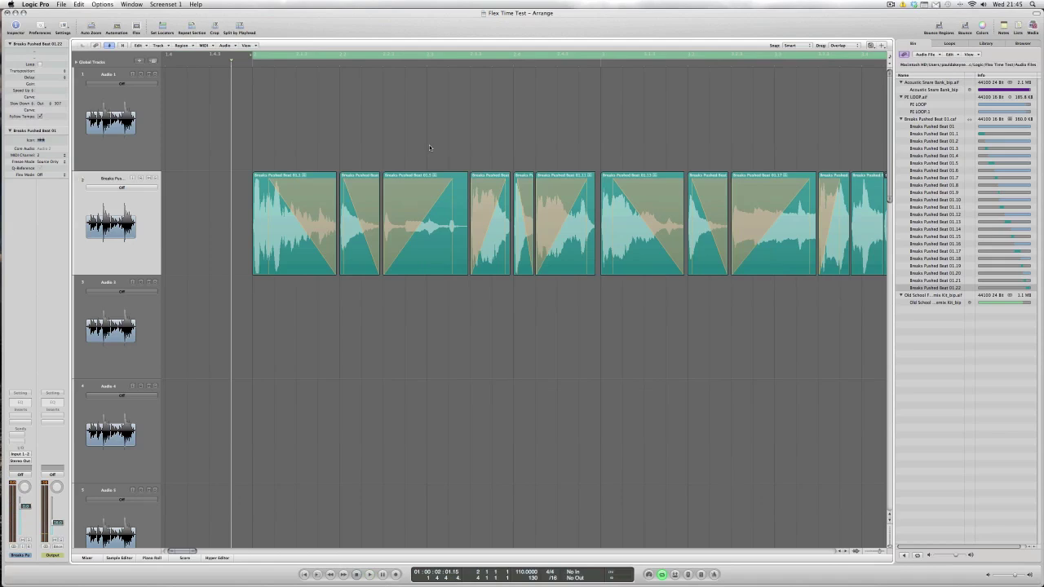
scroll(430, 147, right, 3)
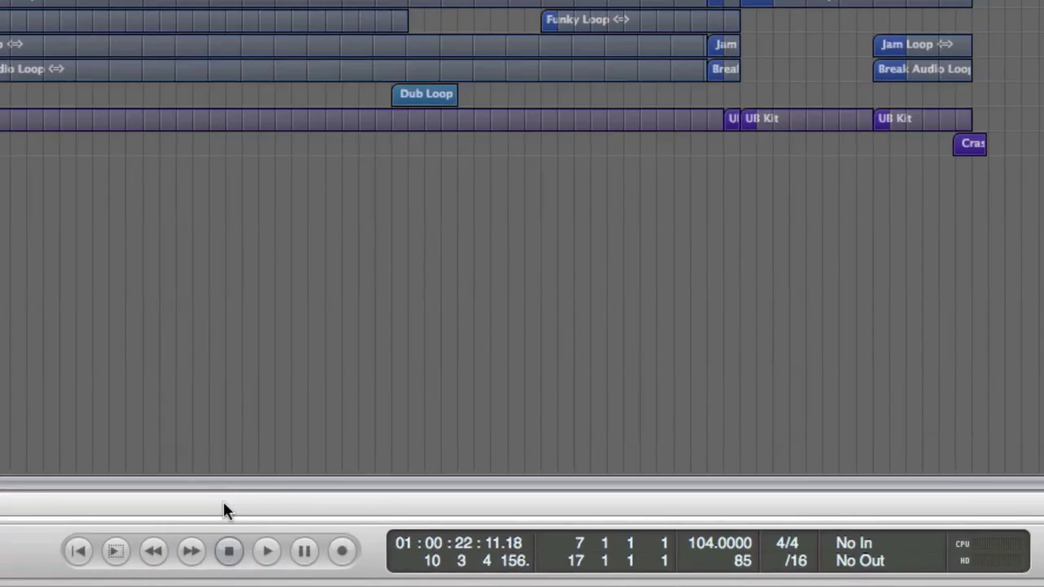
- Tick Varispeed in Customize Transport Bar so the transport shows Speed Only at ±0.00 %
right_click(211, 562)
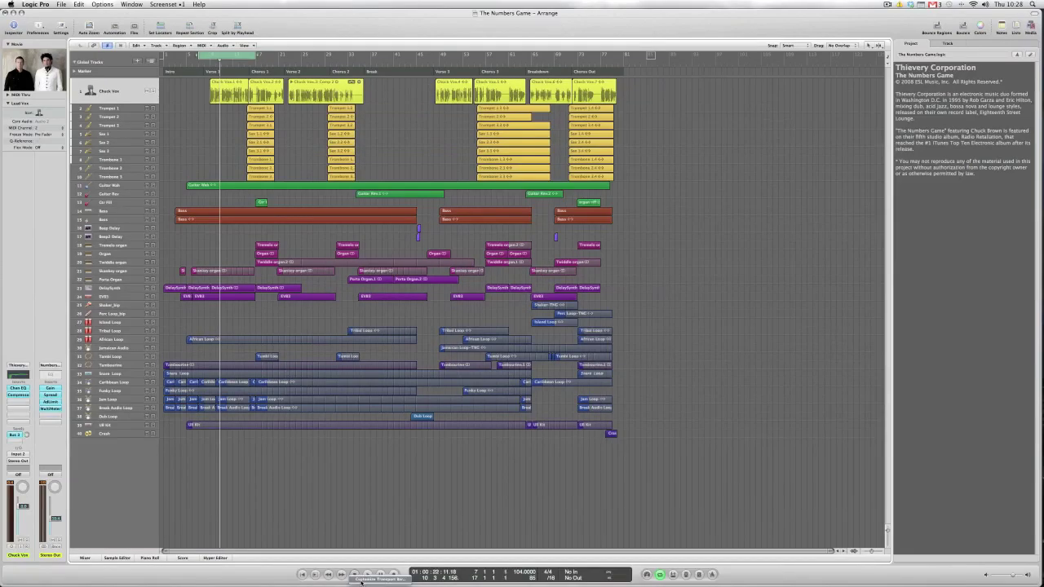
click(361, 580)
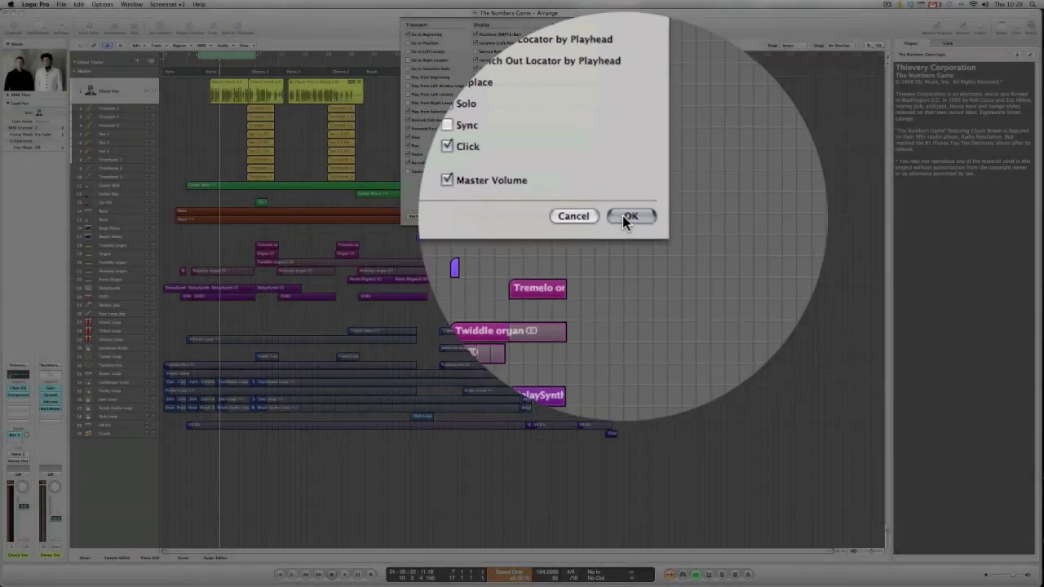
click(622, 216)
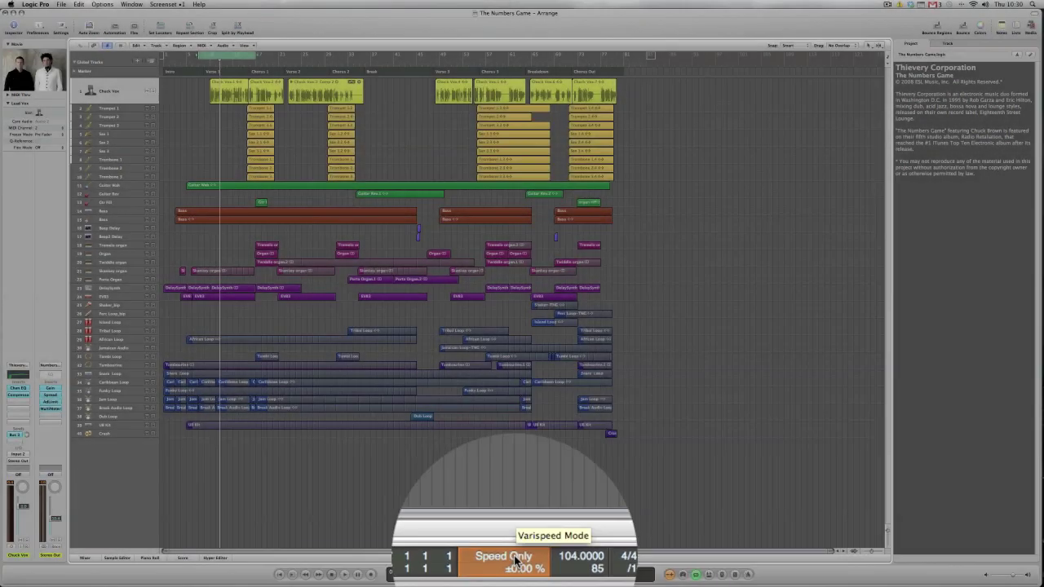
- Switch the Varispeed display to Resulting Tempo so it reads 104.0000 bpm
click(515, 562)
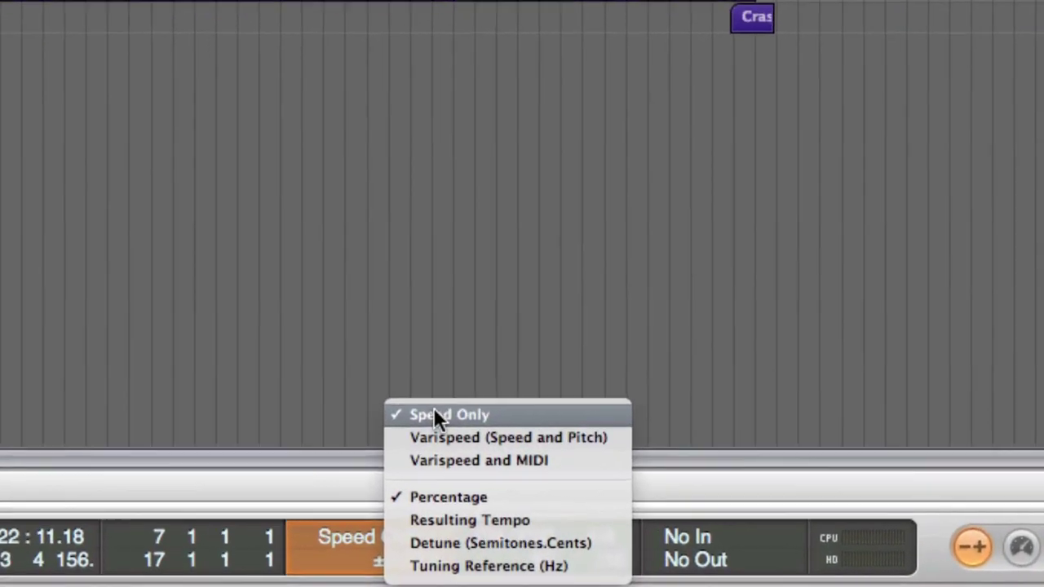
click(435, 414)
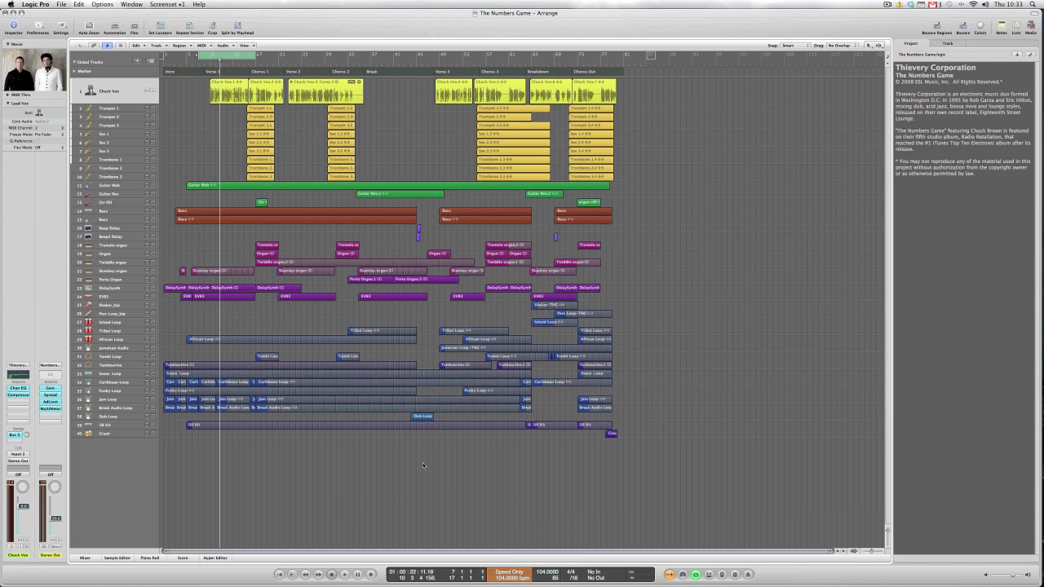
- Raise the Speed Only Varispeed tempo from 104 to 124 bpm, auditioning playback around the change
key(space)
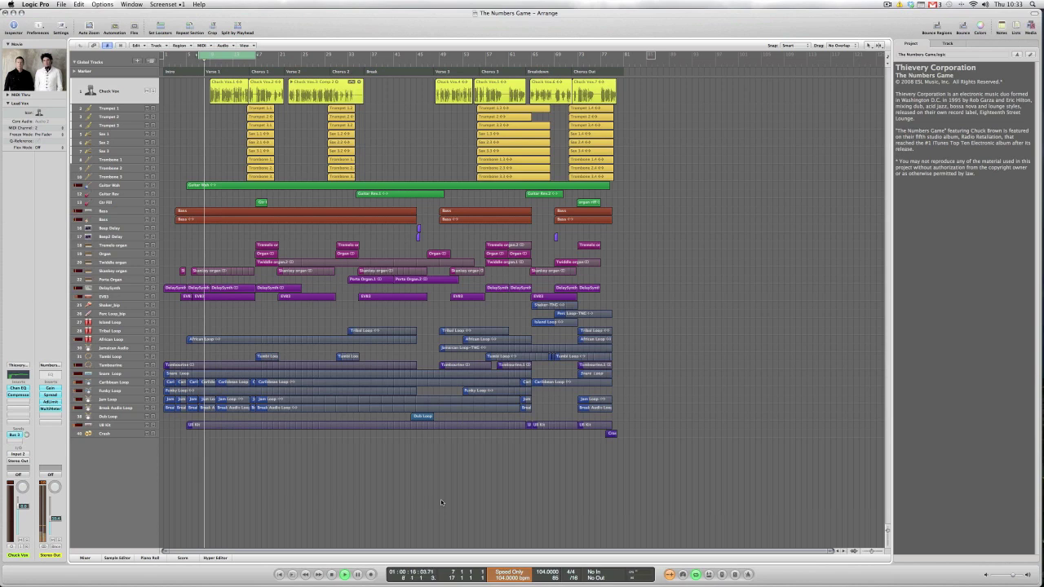
key(space)
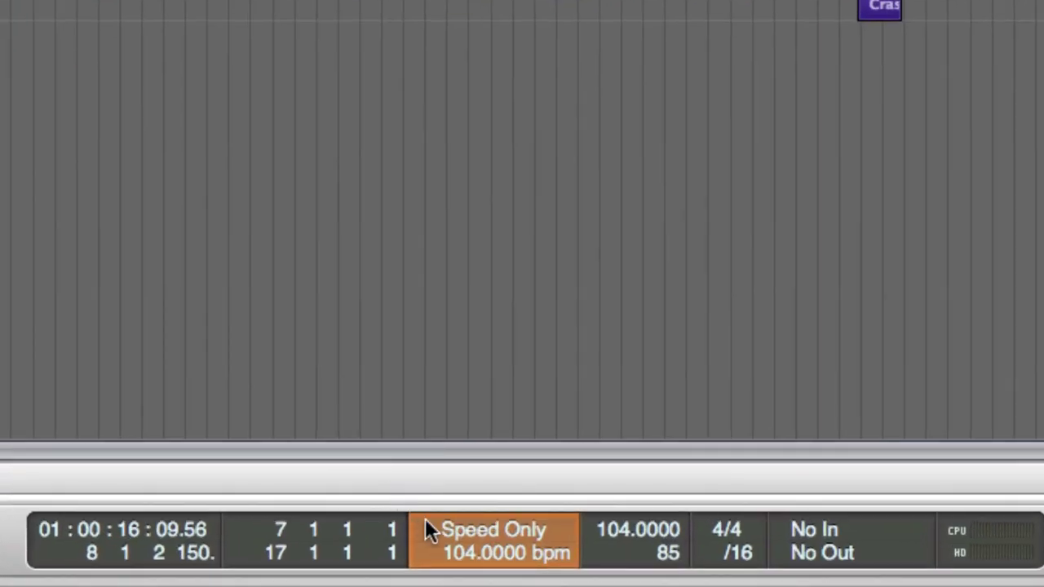
drag(469, 565, 473, 494)
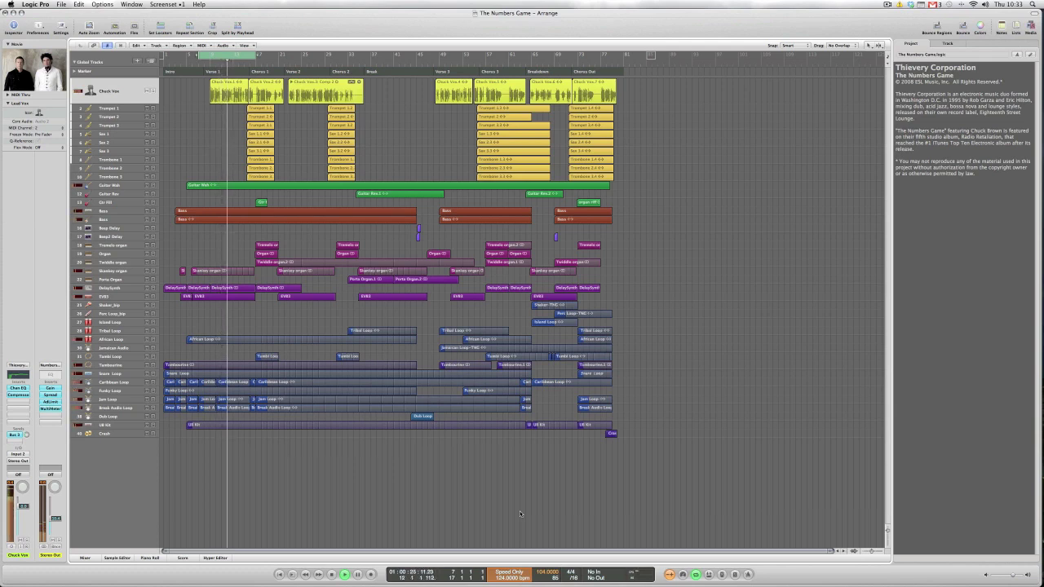
key(space)
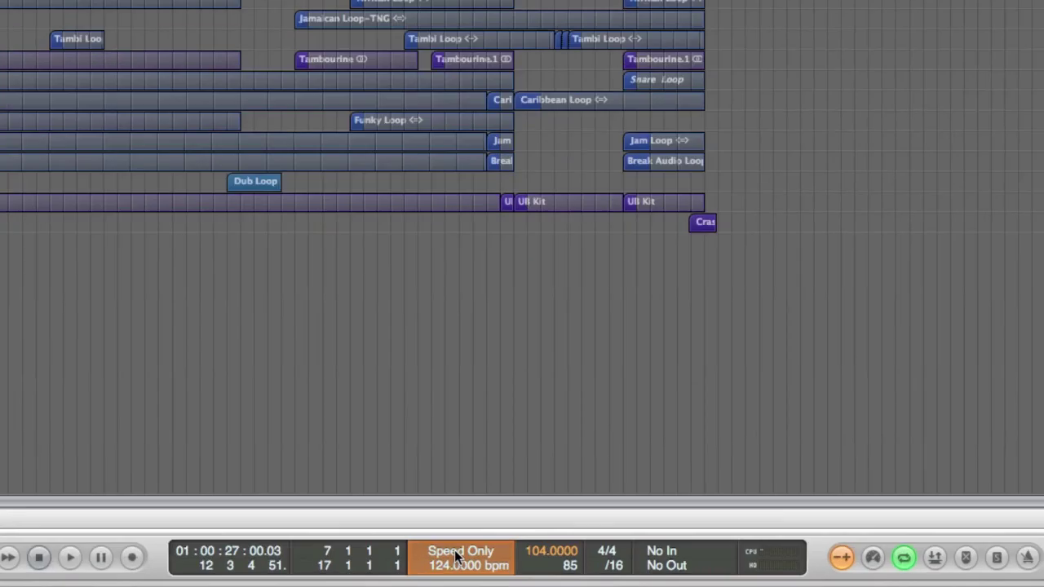
- Set Varispeed mode to Varispeed (Speed and Pitch) at 124 bpm and start playback
click(509, 570)
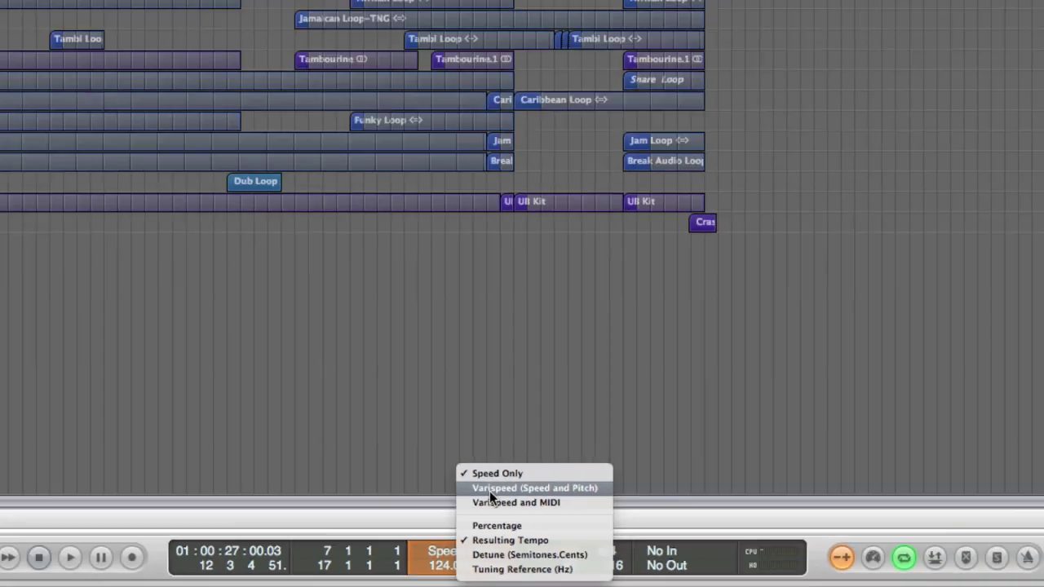
click(452, 425)
key(space)
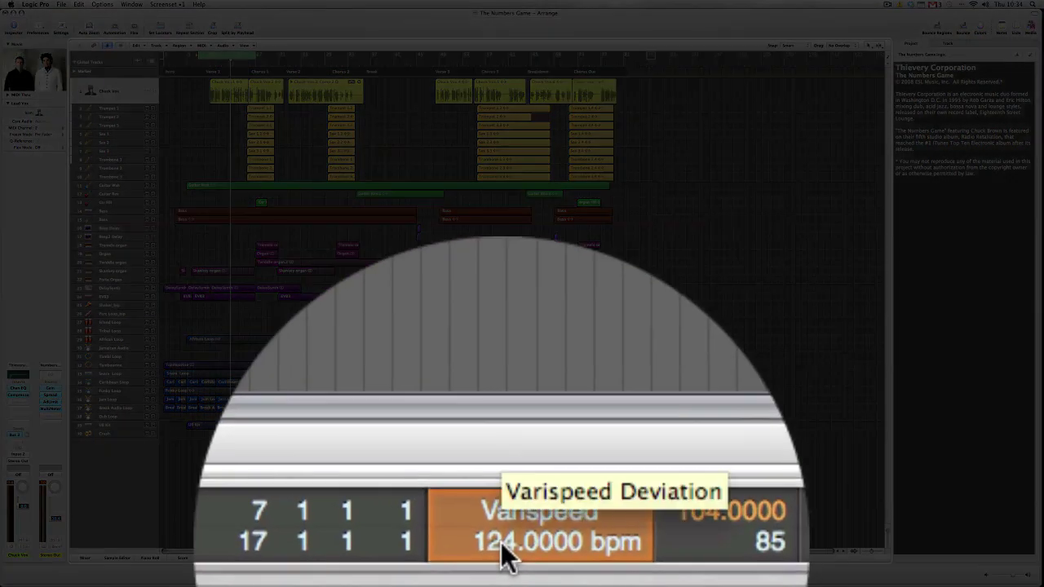
- Lower the Varispeed tempo to 77.0000 bpm and stop playback
drag(504, 555, 503, 575)
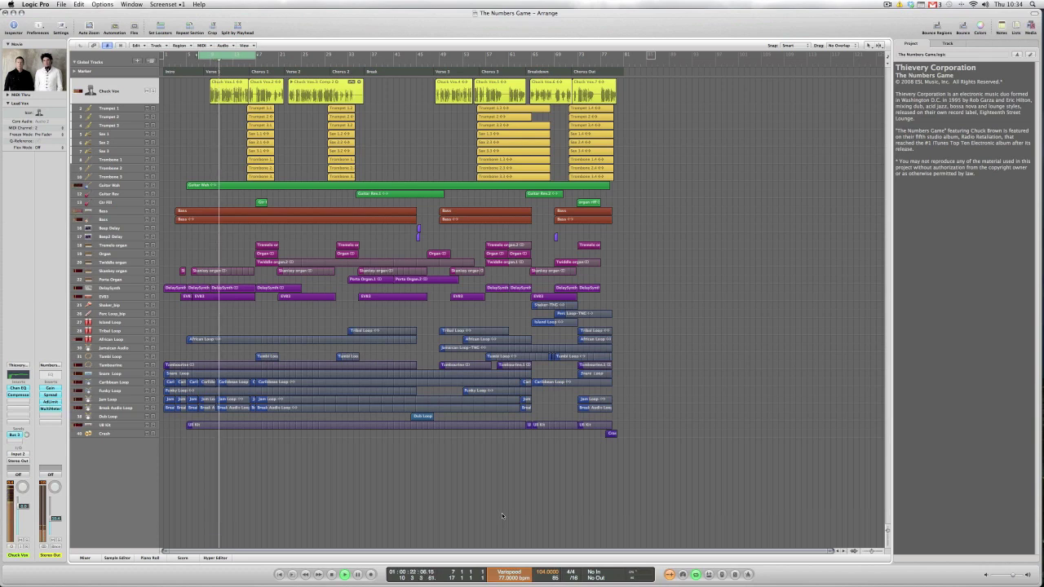
key(space)
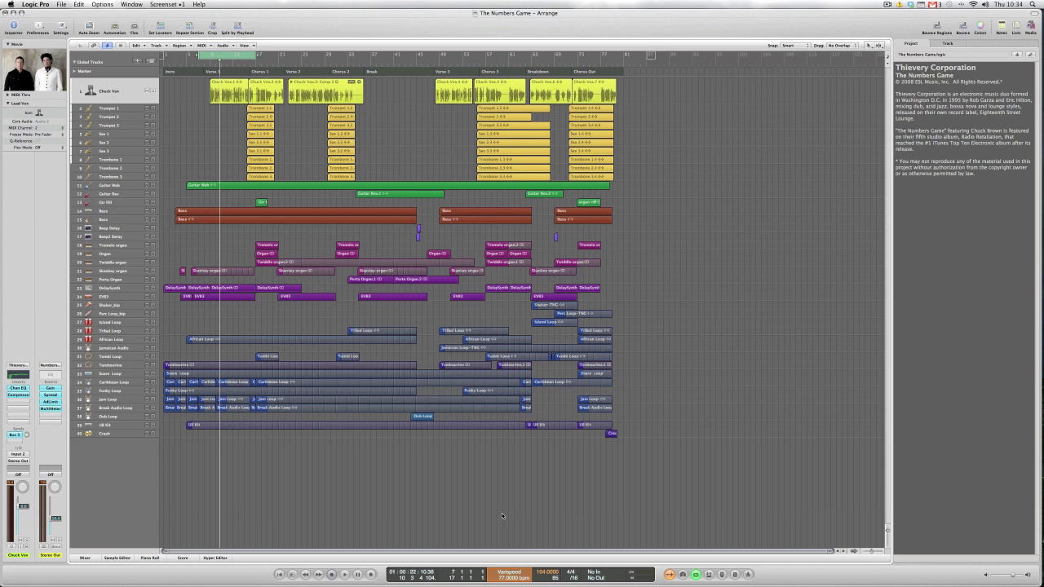
- Play the song from the cycle start at 77 bpm, slower and lower in pitch
key(space)
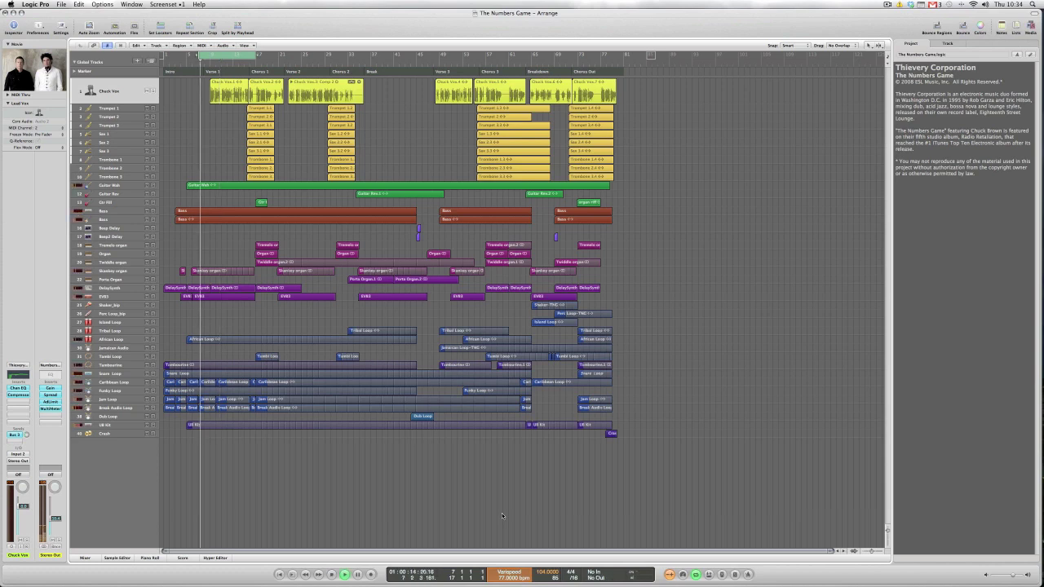